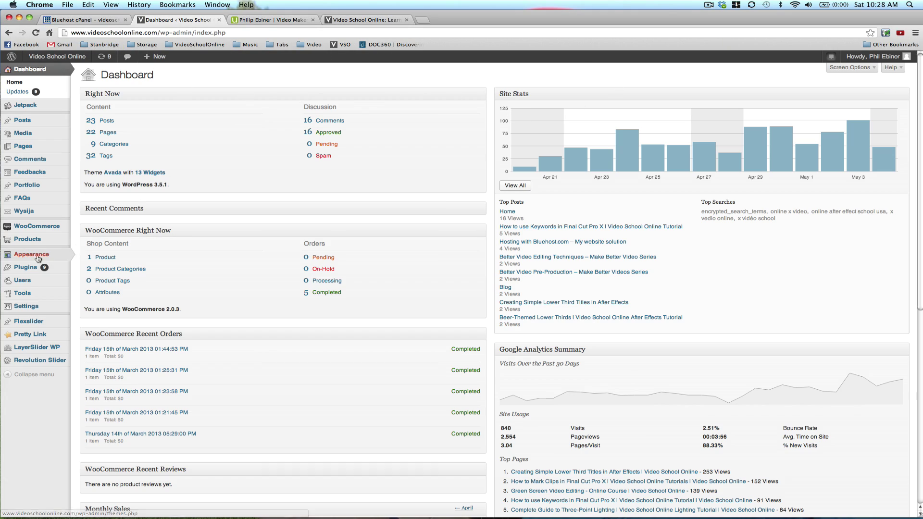
Open the Appearance > Widgets page from the dashboard.
{"action": "mouse_move", "coordinate": [34, 258]}
{"action": "left_click", "coordinate": [83, 264]}
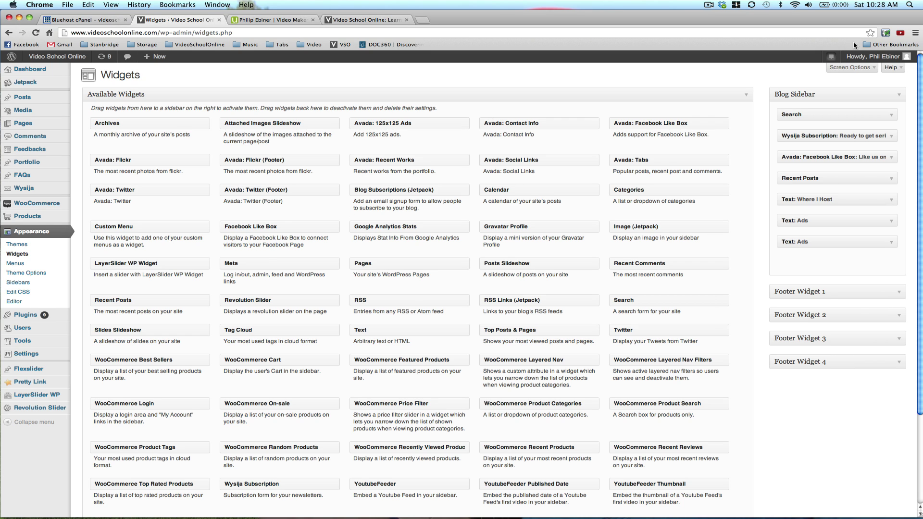
Drag the Avada: Twitter (Footer) widget toward the Blog Sidebar to demonstrate adding a widget.
{"action": "left_click_drag", "start_coordinate": [255, 189], "coordinate": [260, 227]}
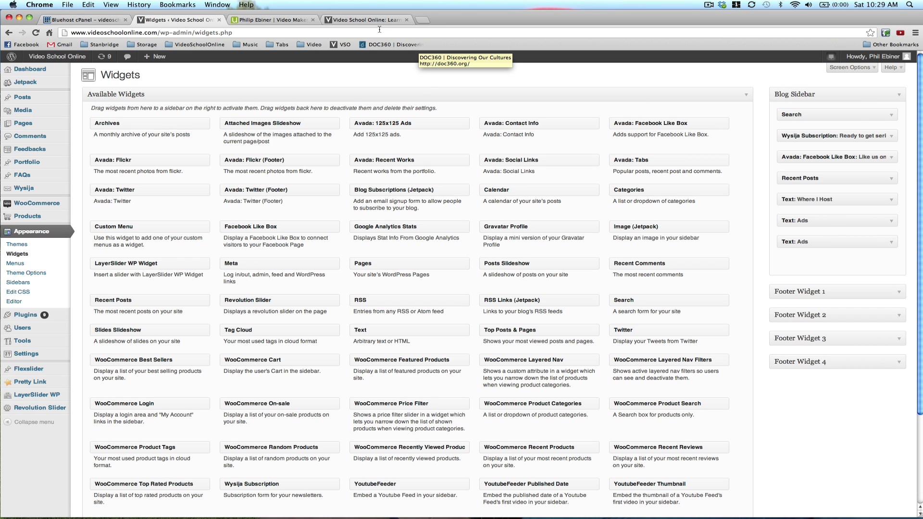
{"action": "left_click", "coordinate": [365, 19]}
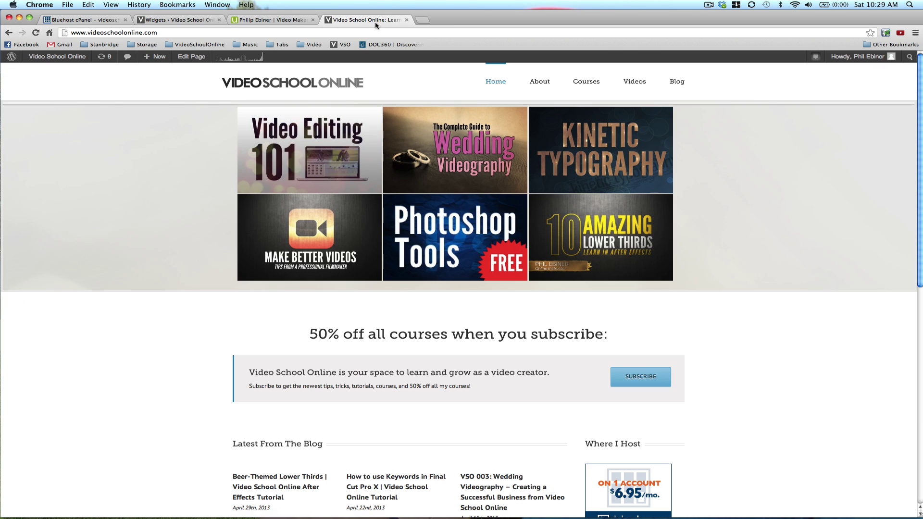
{"action": "left_click", "coordinate": [677, 81]}
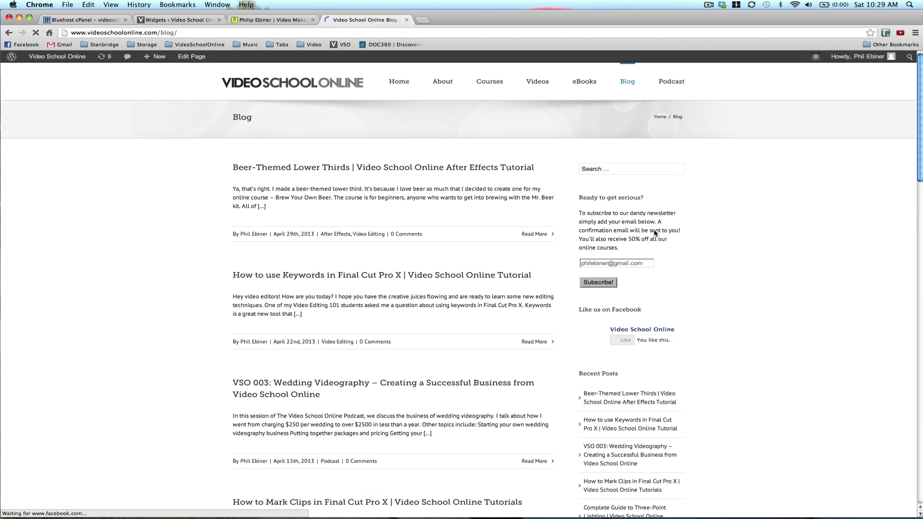
{"action": "scroll", "coordinate": [584, 244], "scroll_direction": "down", "scroll_amount": 3}
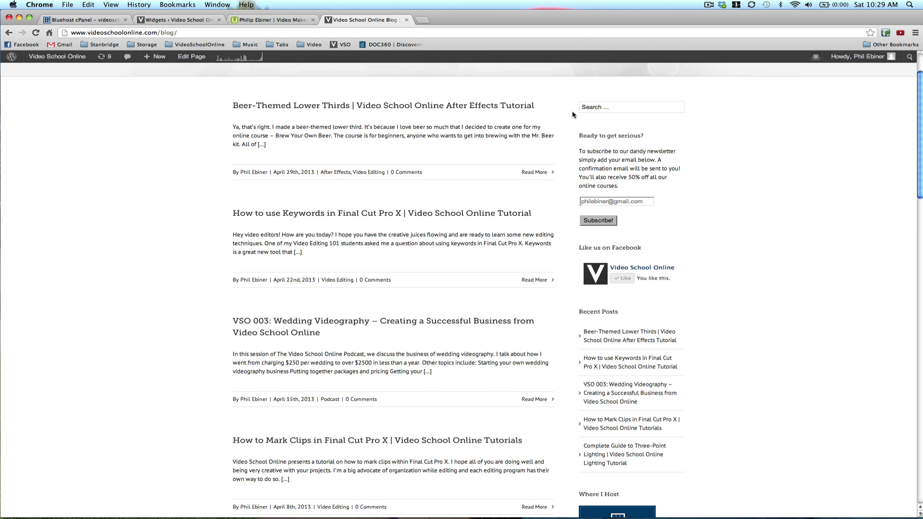
{"action": "left_click", "coordinate": [599, 112]}
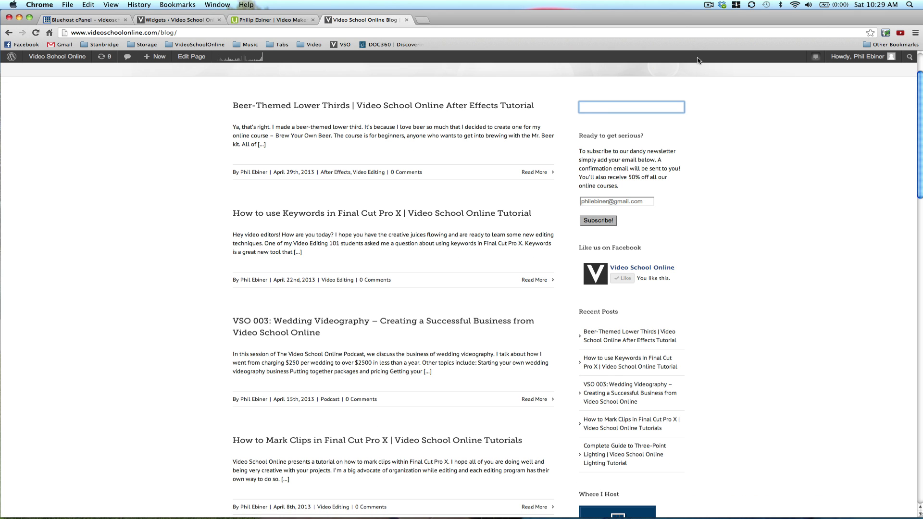
{"action": "left_click", "coordinate": [598, 204]}
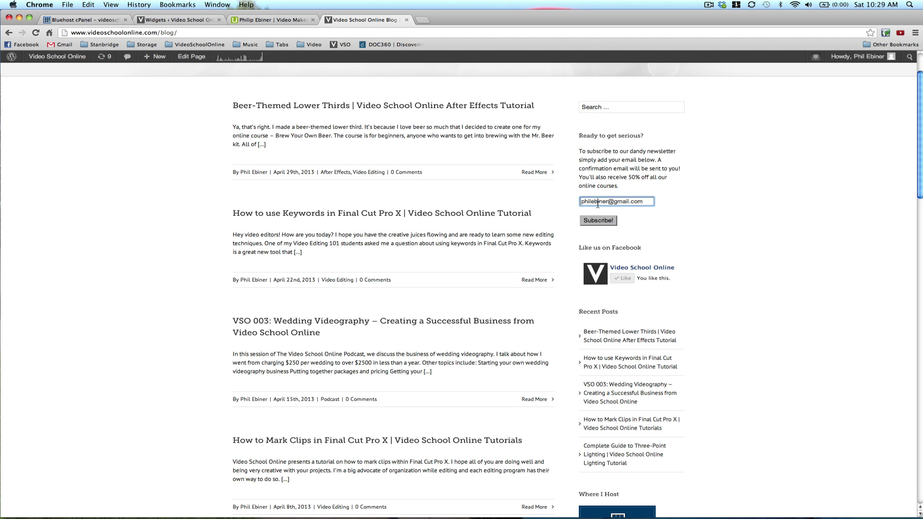
{"action": "scroll", "coordinate": [685, 205], "scroll_direction": "down", "scroll_amount": 3}
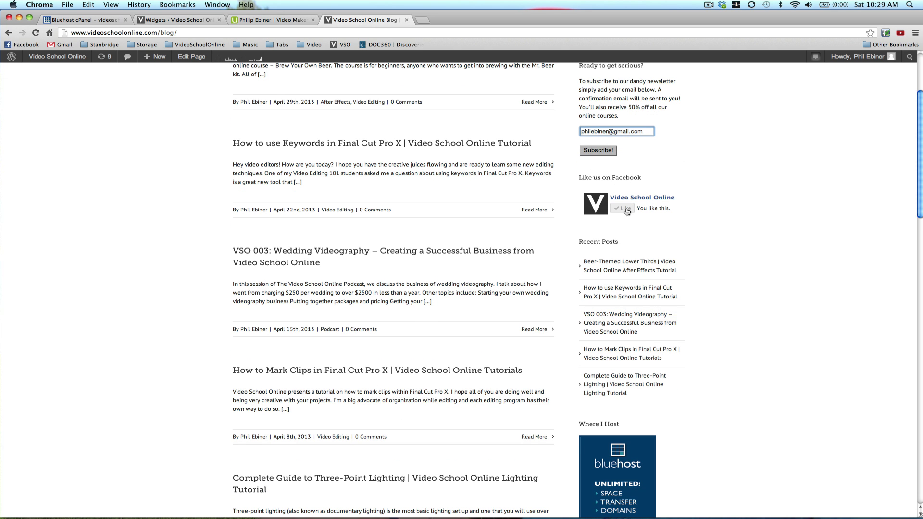
{"action": "scroll", "coordinate": [572, 296], "scroll_direction": "down", "scroll_amount": 4}
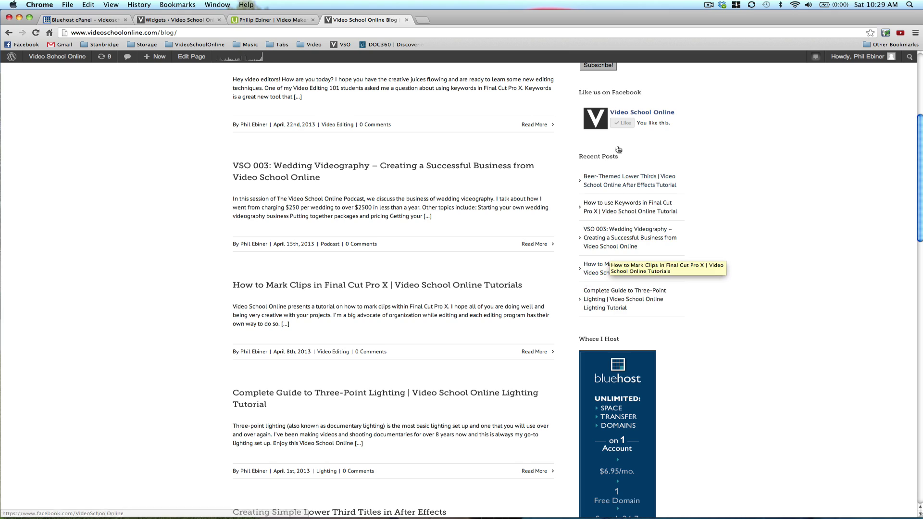
{"action": "scroll", "coordinate": [624, 221], "scroll_direction": "down", "scroll_amount": 15}
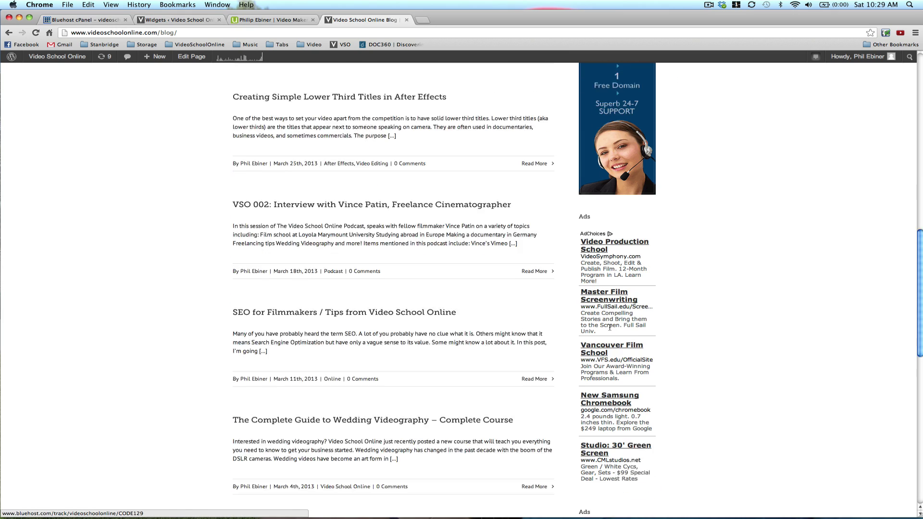
{"action": "left_click", "coordinate": [262, 22]}
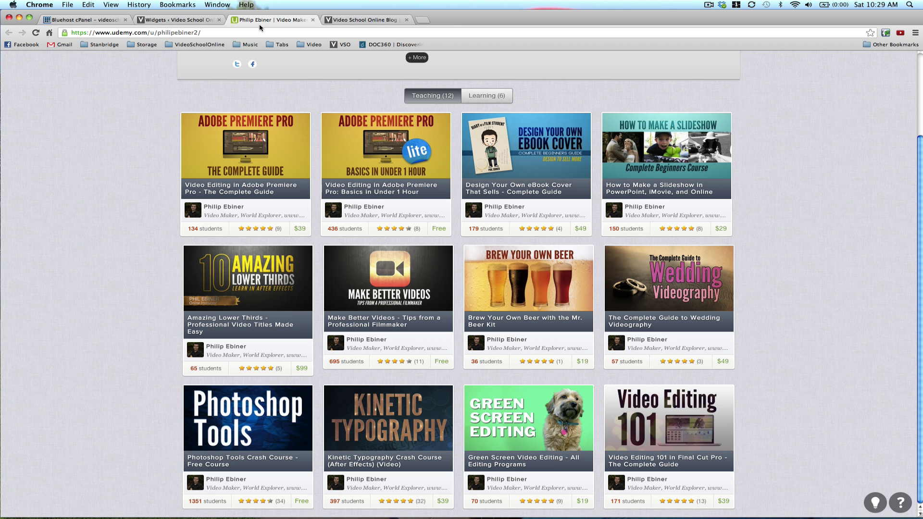
{"action": "left_click", "coordinate": [176, 20]}
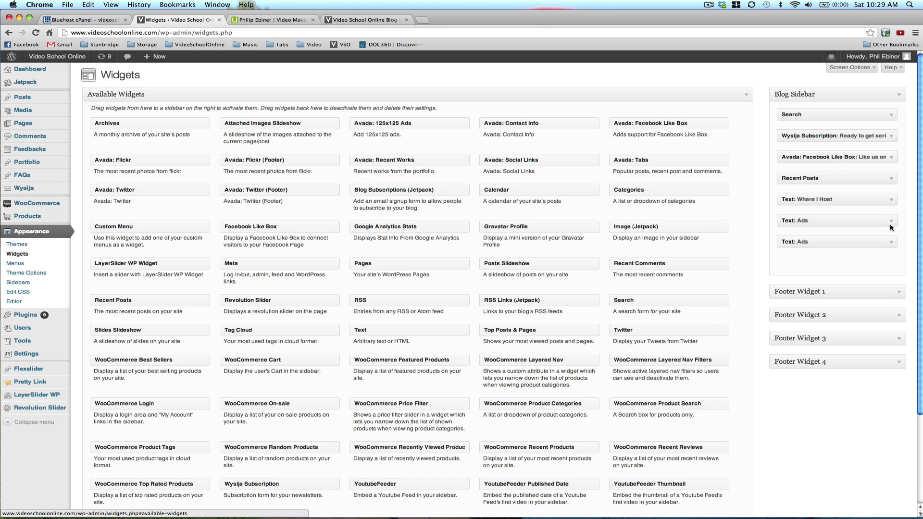
{"action": "left_click", "coordinate": [893, 201]}
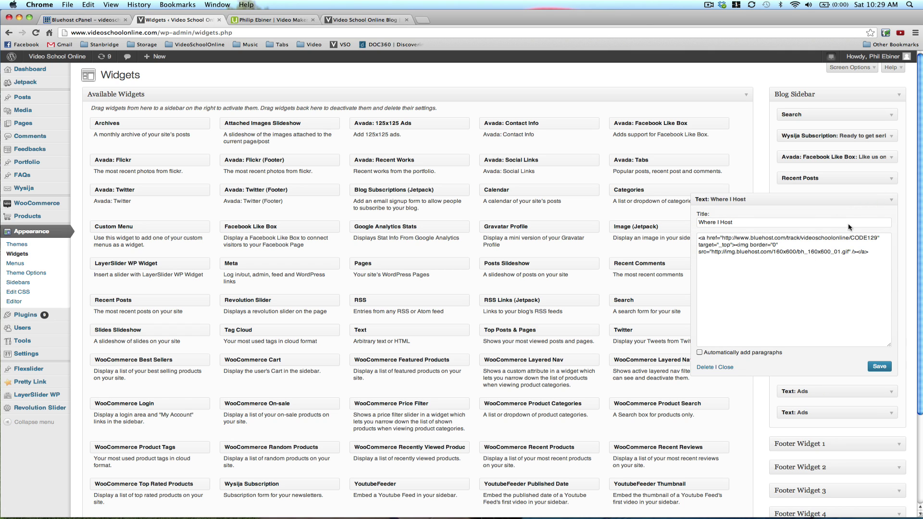
{"action": "left_click", "coordinate": [894, 202]}
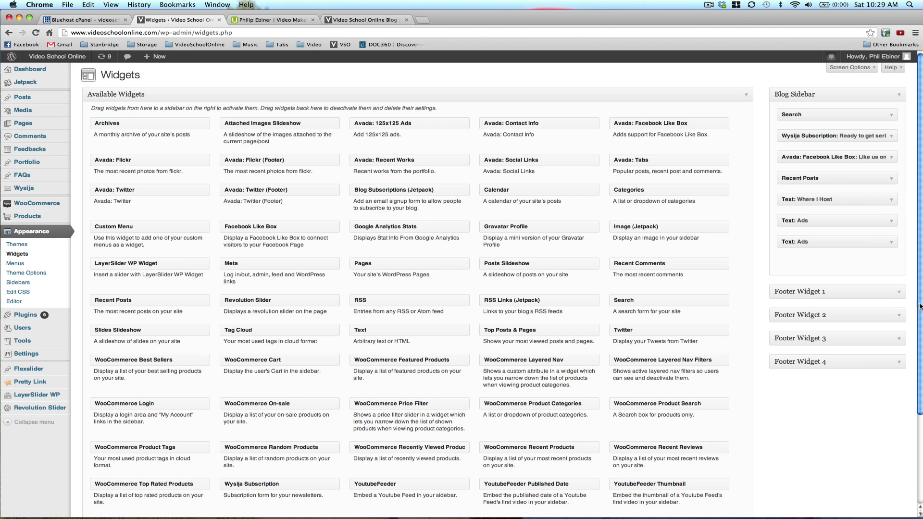
{"action": "left_click", "coordinate": [905, 290]}
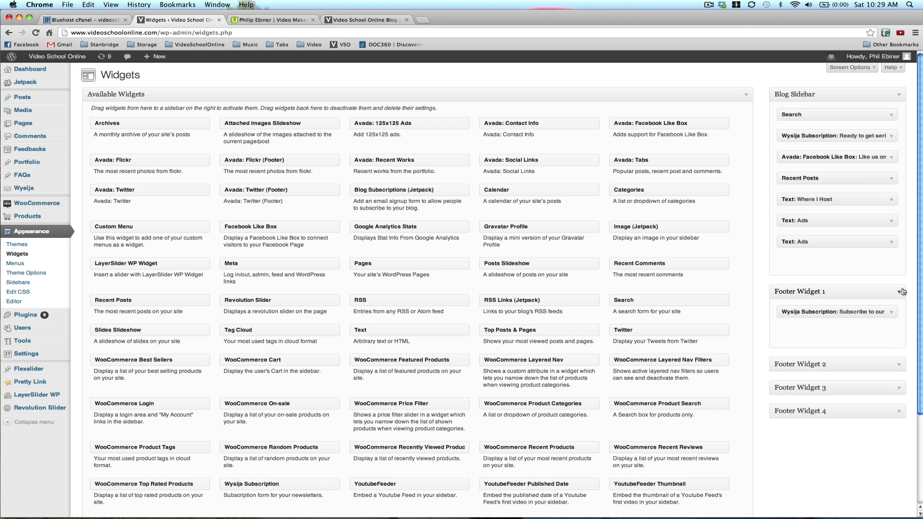
{"action": "left_click", "coordinate": [902, 364]}
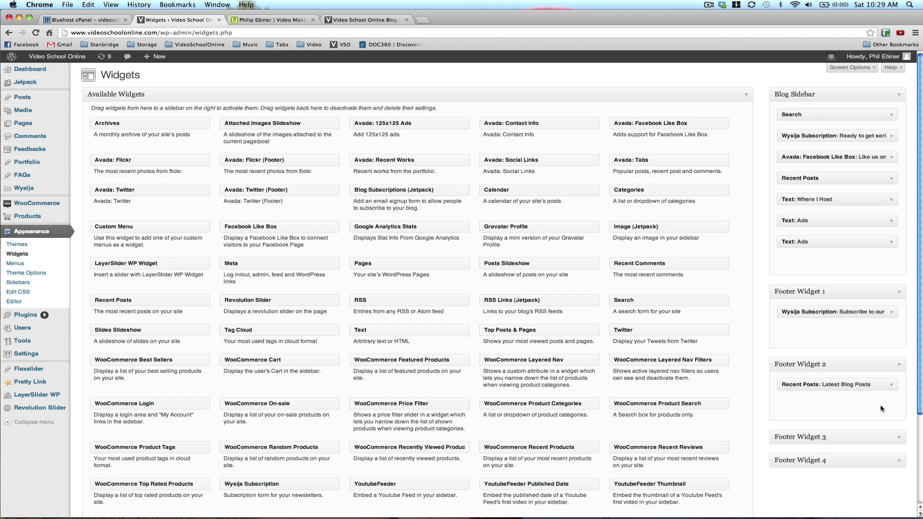
{"action": "left_click", "coordinate": [900, 439]}
{"action": "scroll", "coordinate": [899, 423], "scroll_direction": "down", "scroll_amount": 5}
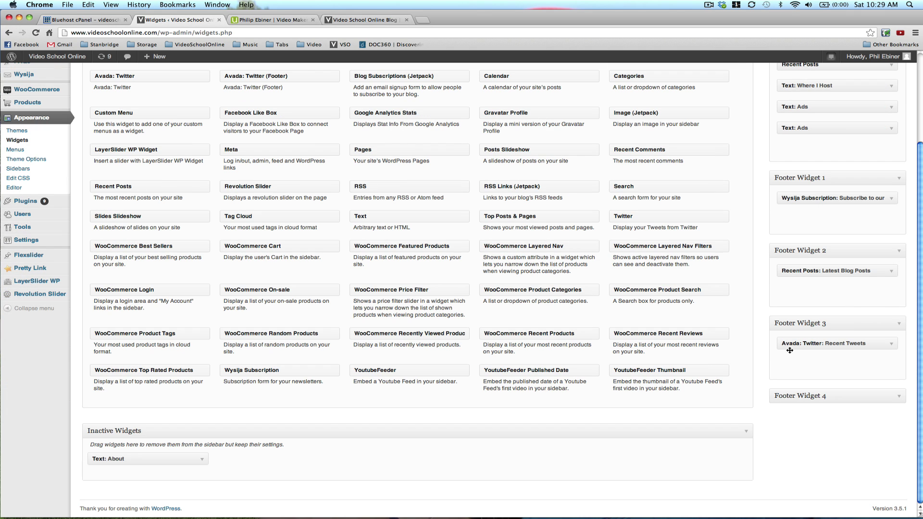
{"action": "left_click", "coordinate": [898, 398]}
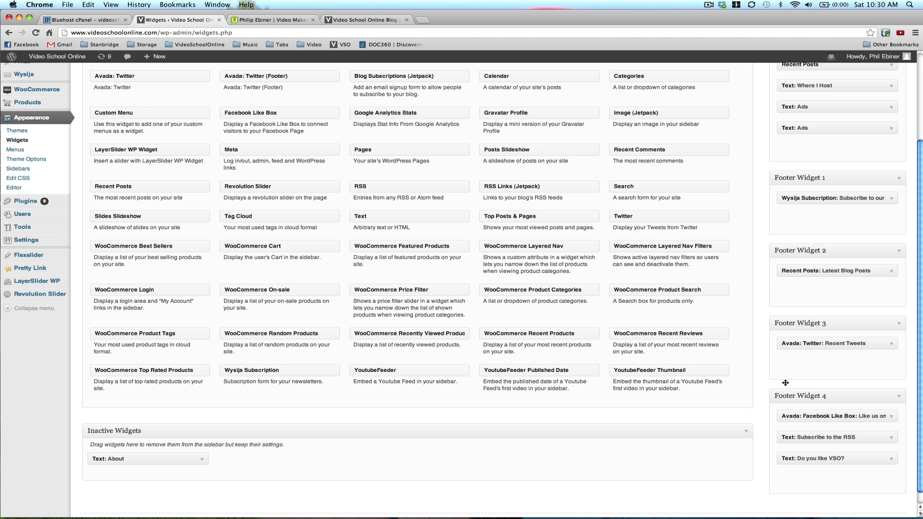
{"action": "scroll", "coordinate": [476, 101], "scroll_direction": "up", "scroll_amount": 5}
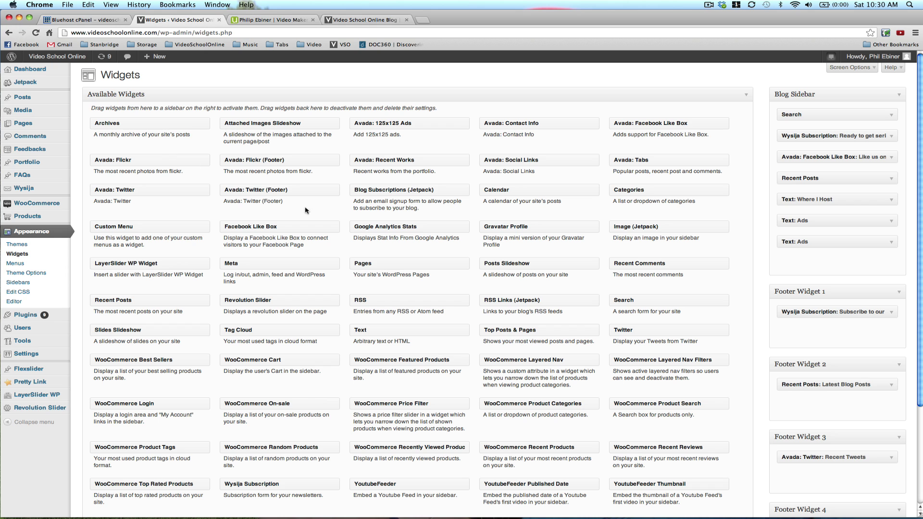
{"action": "scroll", "coordinate": [417, 344], "scroll_direction": "down", "scroll_amount": 2}
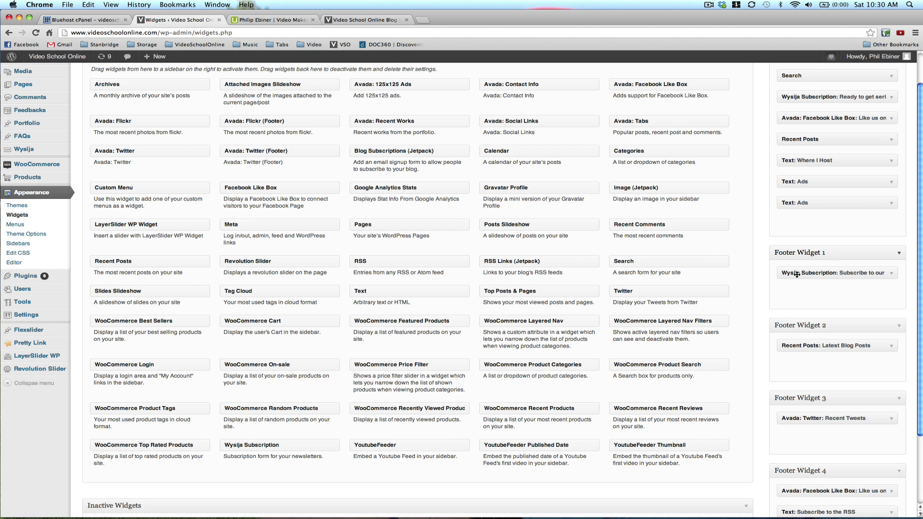
{"action": "scroll", "coordinate": [878, 132], "scroll_direction": "up", "scroll_amount": 2}
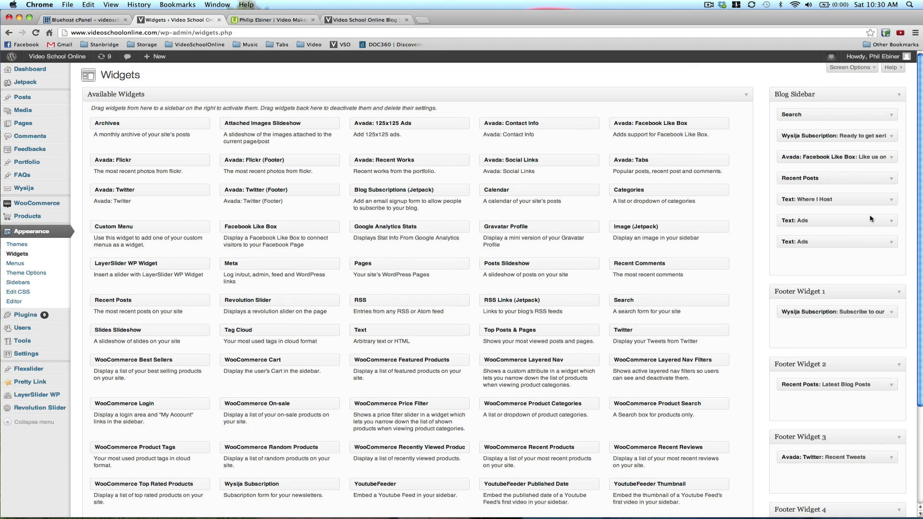
{"action": "left_click", "coordinate": [890, 119]}
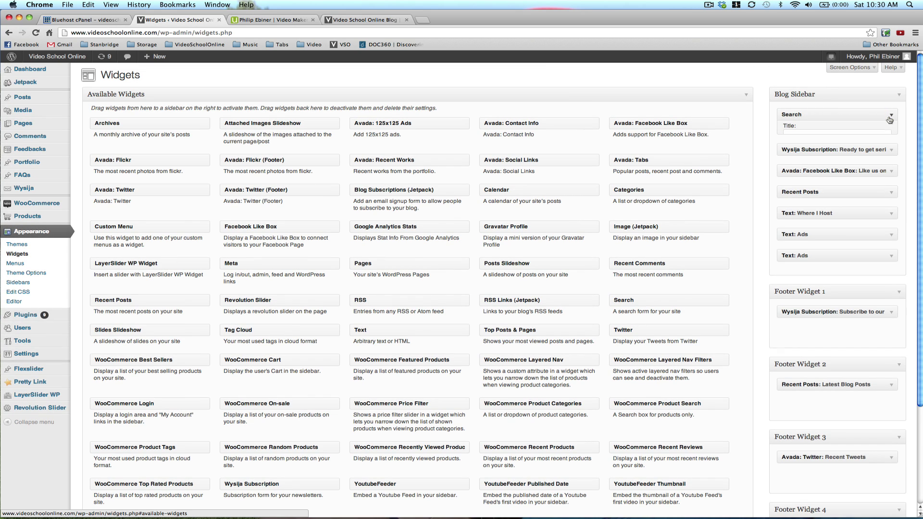
{"action": "left_click", "coordinate": [890, 119]}
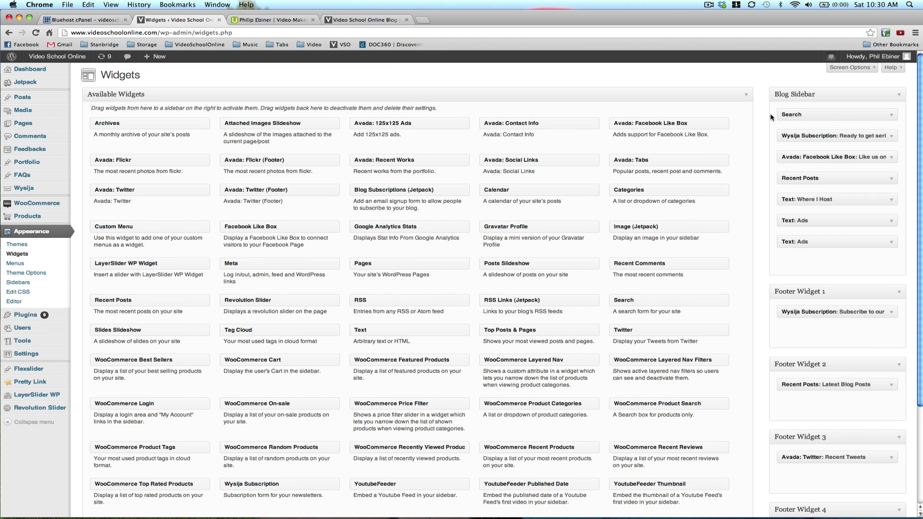
{"action": "left_click", "coordinate": [891, 137]}
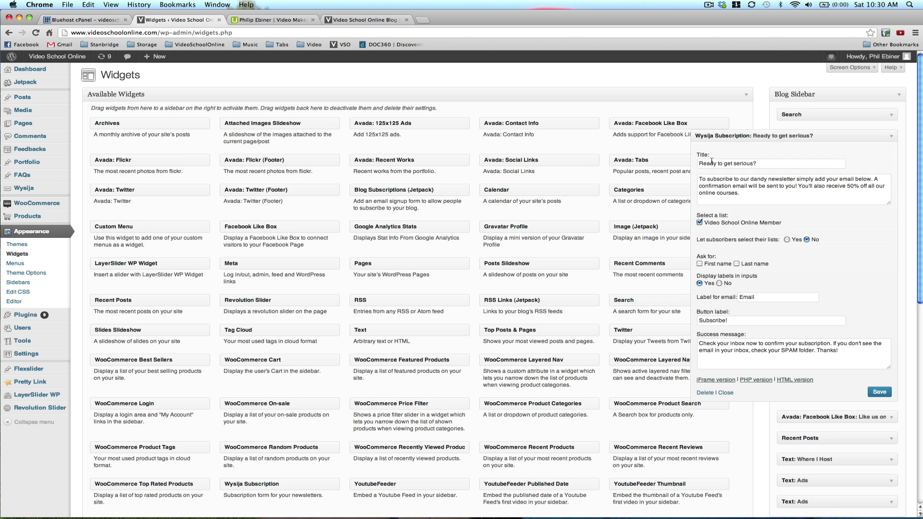
{"action": "left_click_drag", "start_coordinate": [759, 163], "coordinate": [695, 163]}
{"action": "left_click_drag", "start_coordinate": [764, 196], "coordinate": [693, 174]}
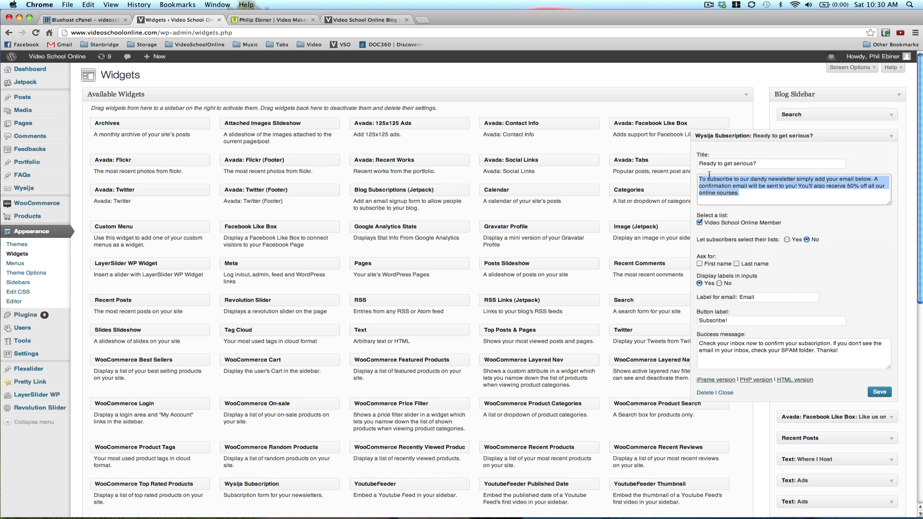
{"action": "left_click", "coordinate": [787, 187]}
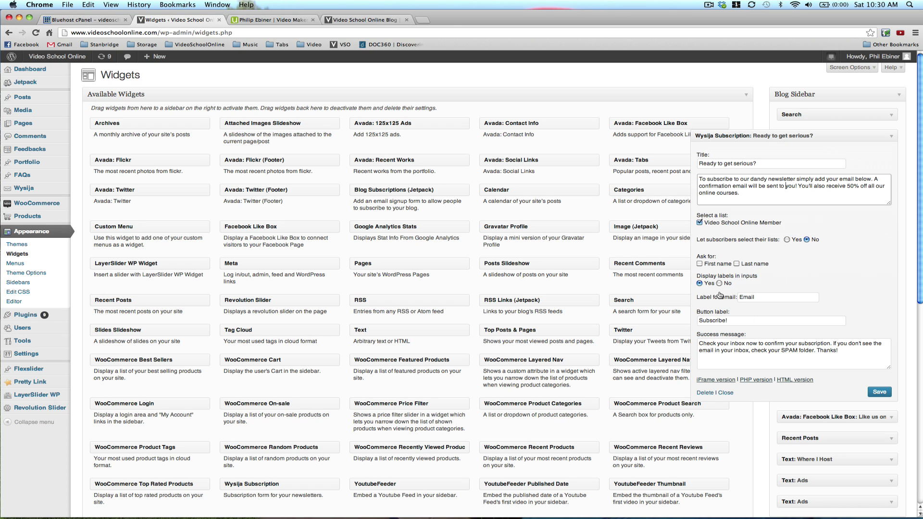
{"action": "left_click", "coordinate": [890, 138]}
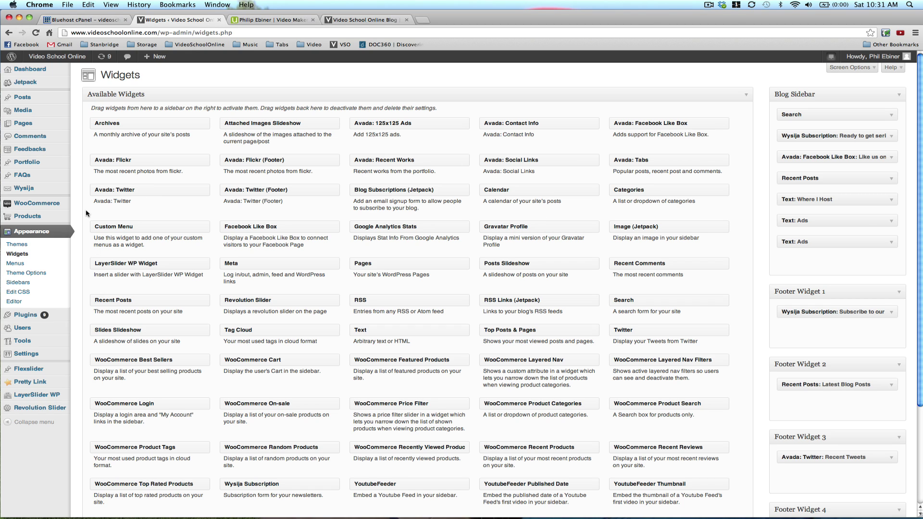
Search Plugins > Add New for 'youtube' to list installable YouTube plugins.
{"action": "mouse_move", "coordinate": [33, 316]}
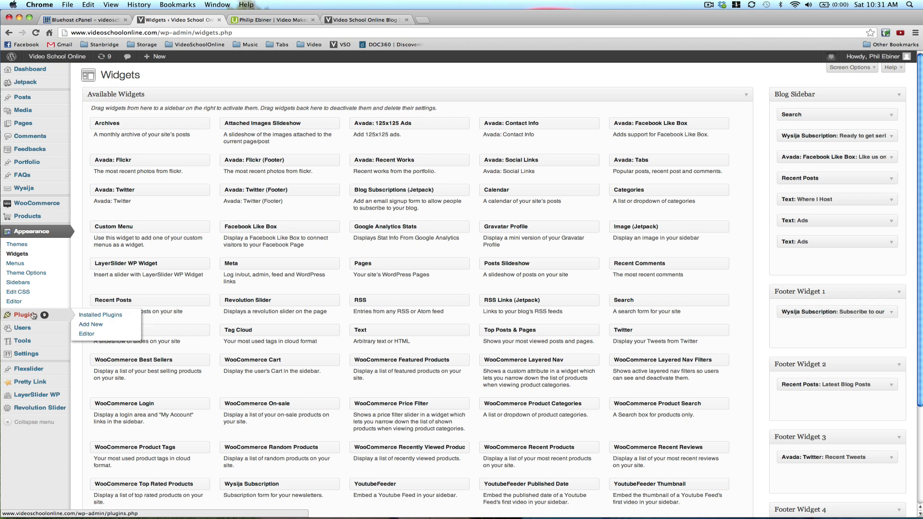
{"action": "left_click", "coordinate": [92, 325]}
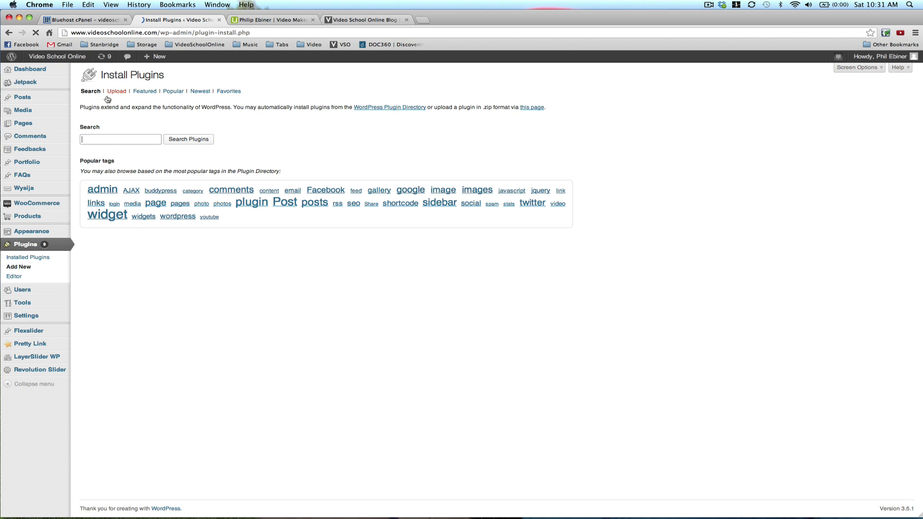
{"action": "left_click", "coordinate": [110, 143]}
{"action": "type", "text": "youtube"}
{"action": "left_click", "coordinate": [197, 140]}
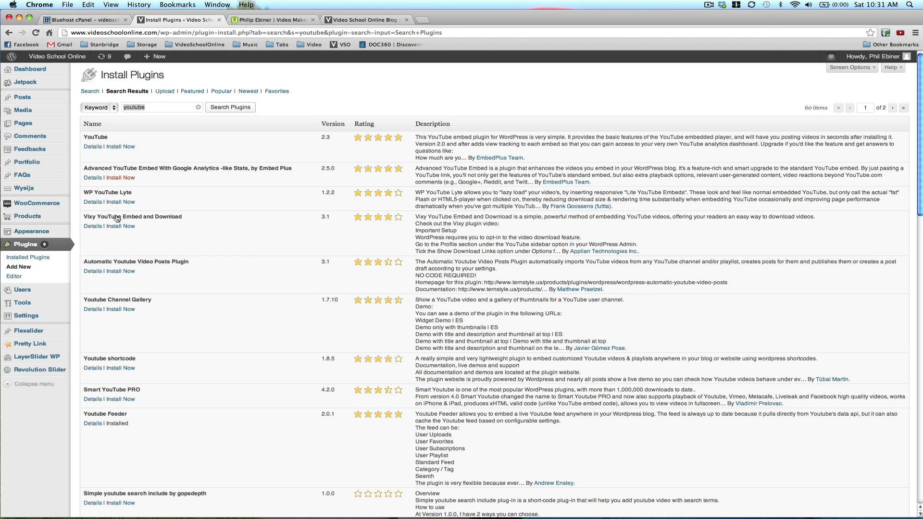
{"action": "left_click", "coordinate": [87, 146]}
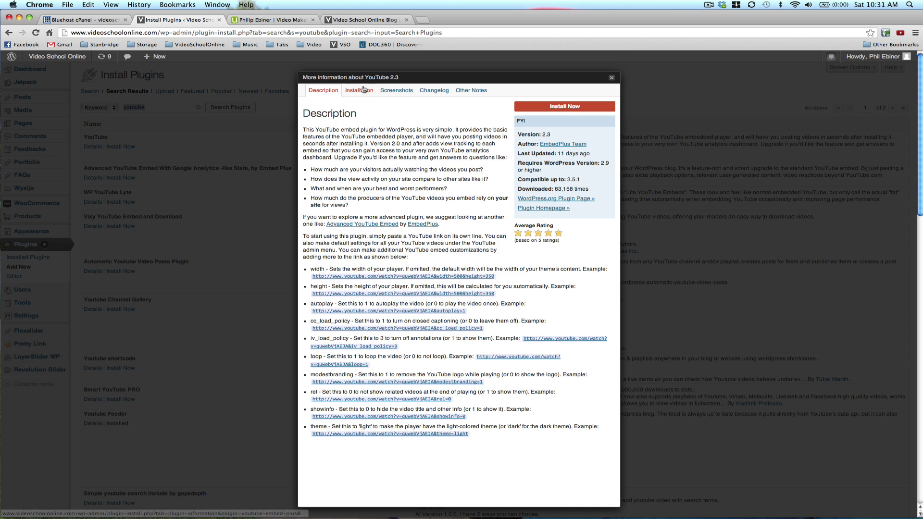
{"action": "left_click", "coordinate": [363, 90]}
{"action": "left_click", "coordinate": [396, 90]}
{"action": "scroll", "coordinate": [420, 287], "scroll_direction": "down", "scroll_amount": 2}
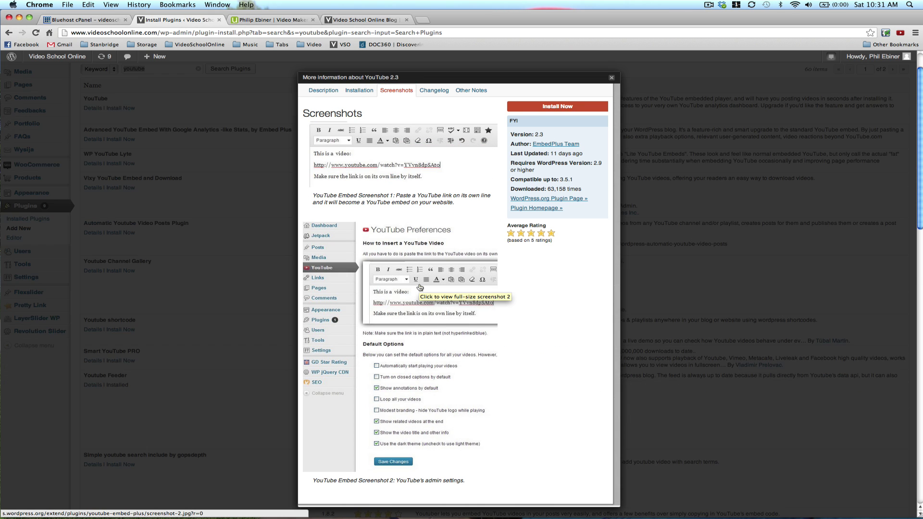
{"action": "scroll", "coordinate": [419, 287], "scroll_direction": "up", "scroll_amount": 2}
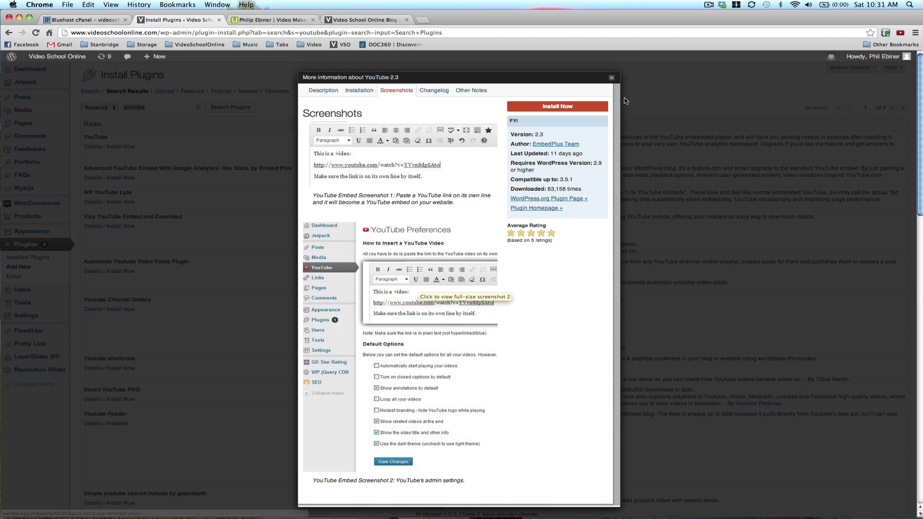
{"action": "left_click", "coordinate": [612, 79]}
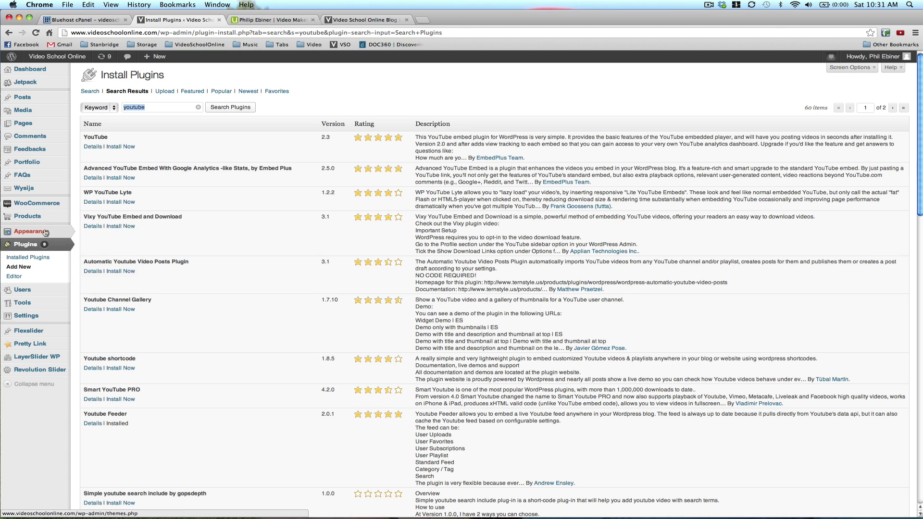
Reveal the Appearance submenu, down to Widgets, over the youtube plugin results.
{"action": "mouse_move", "coordinate": [45, 233]}
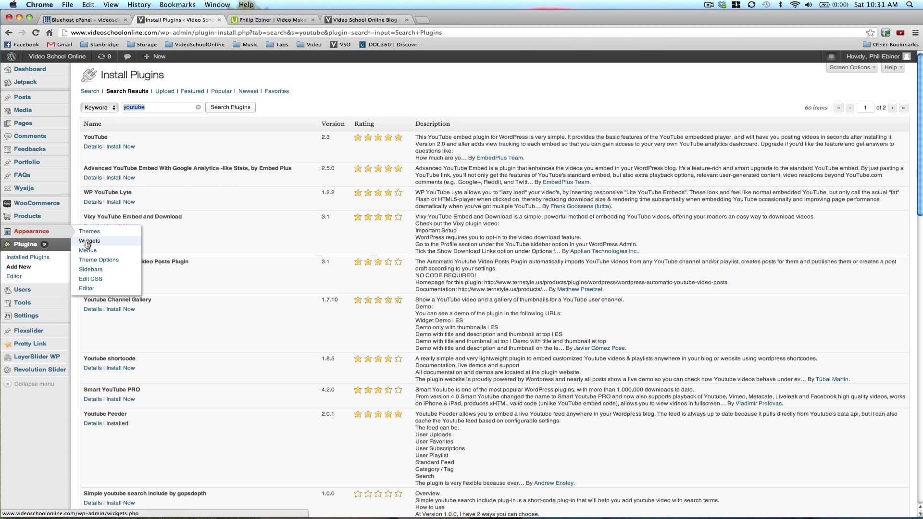